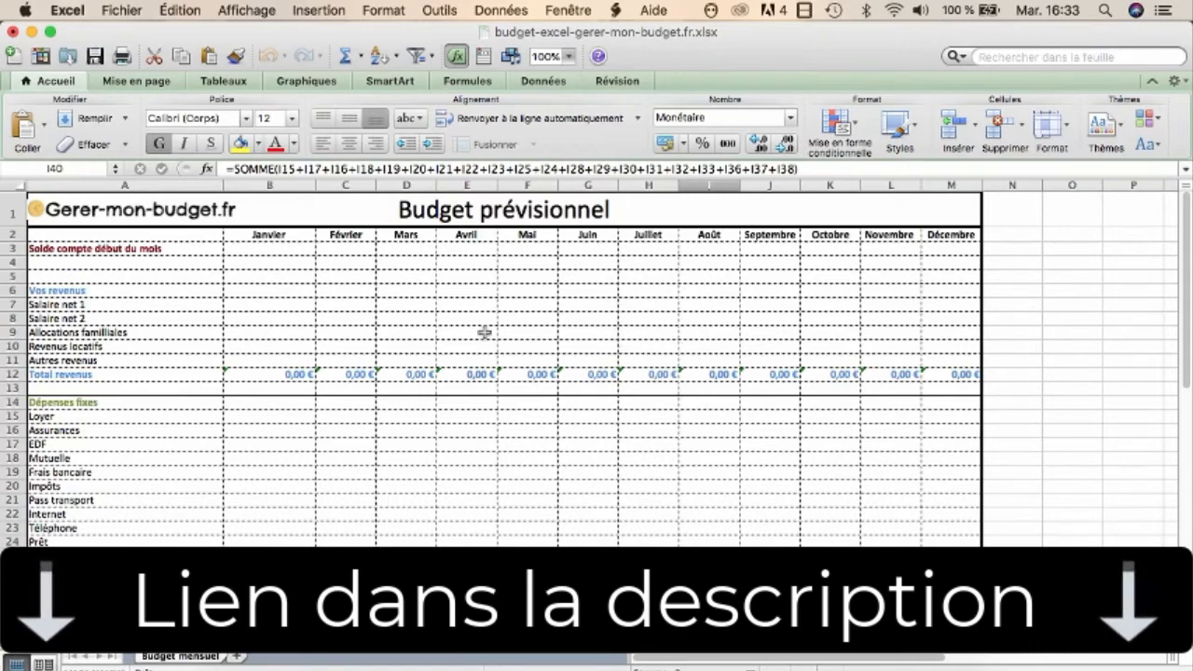
Review the month headers from Janvier to Décembre and the income categories under Vos revenus
left_click_drag(278, 235, 968, 234)
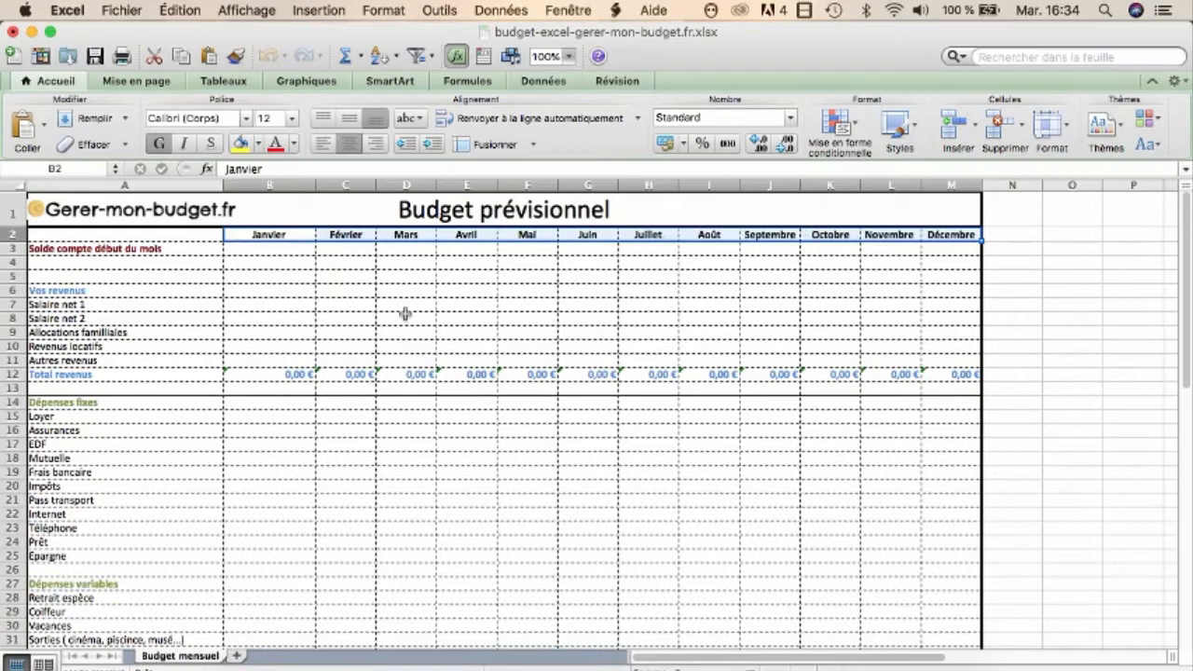
scroll(350, 310, "down", 2)
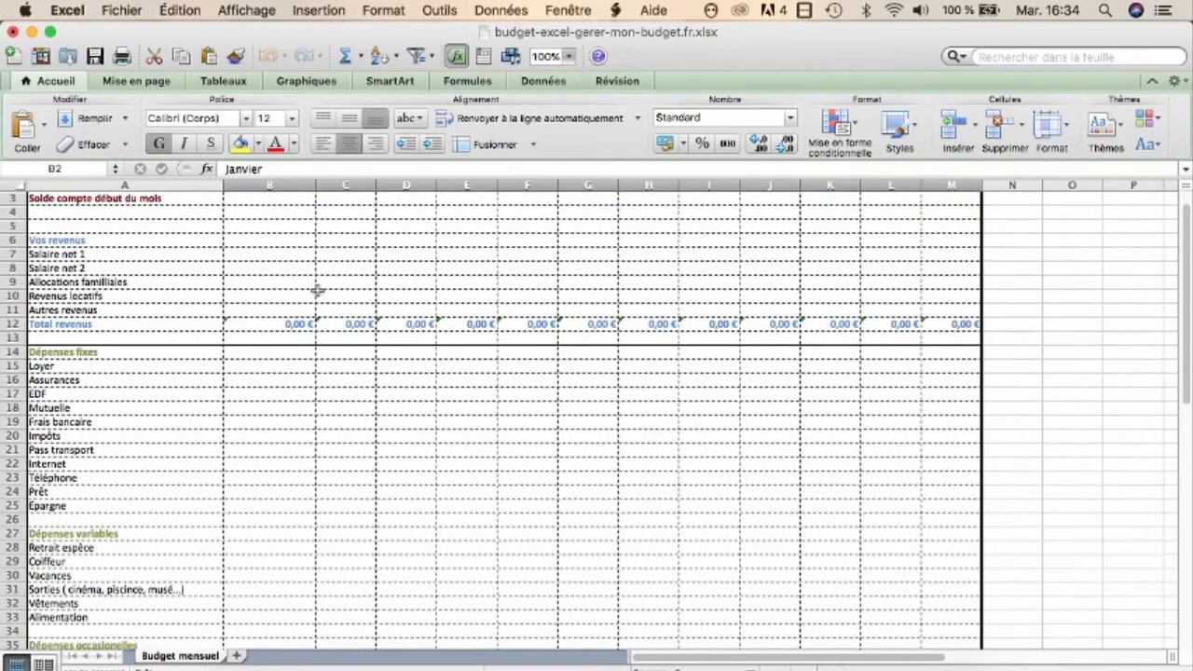
left_click(99, 257)
left_click(107, 269)
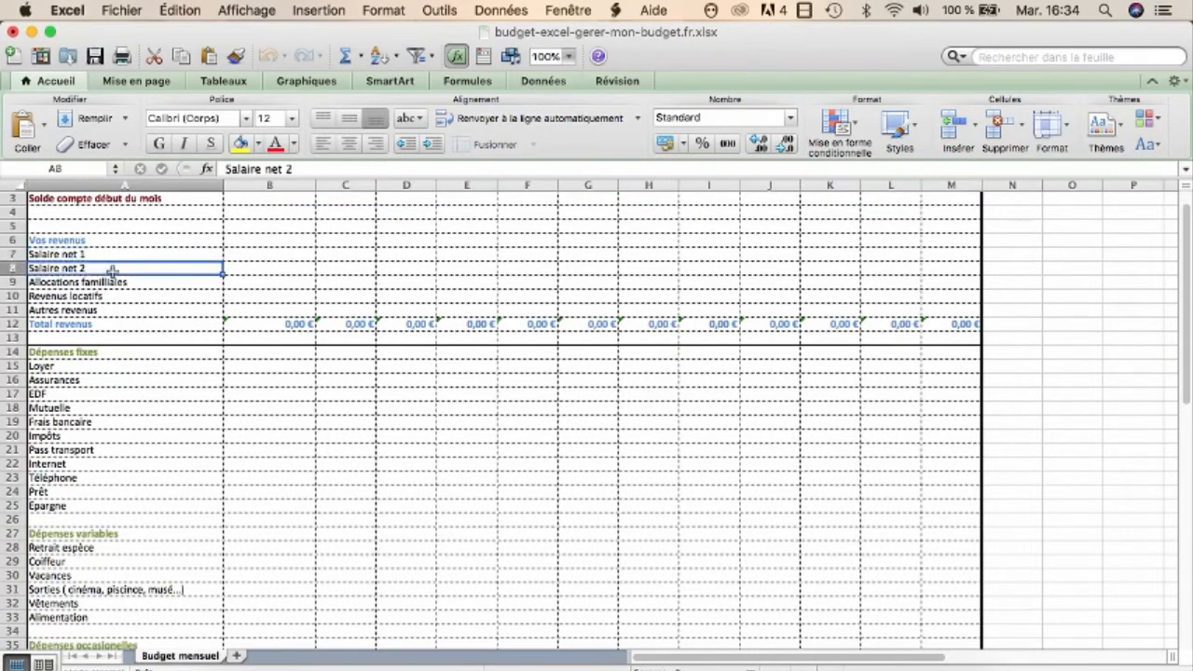
left_click(146, 285)
left_click(112, 297)
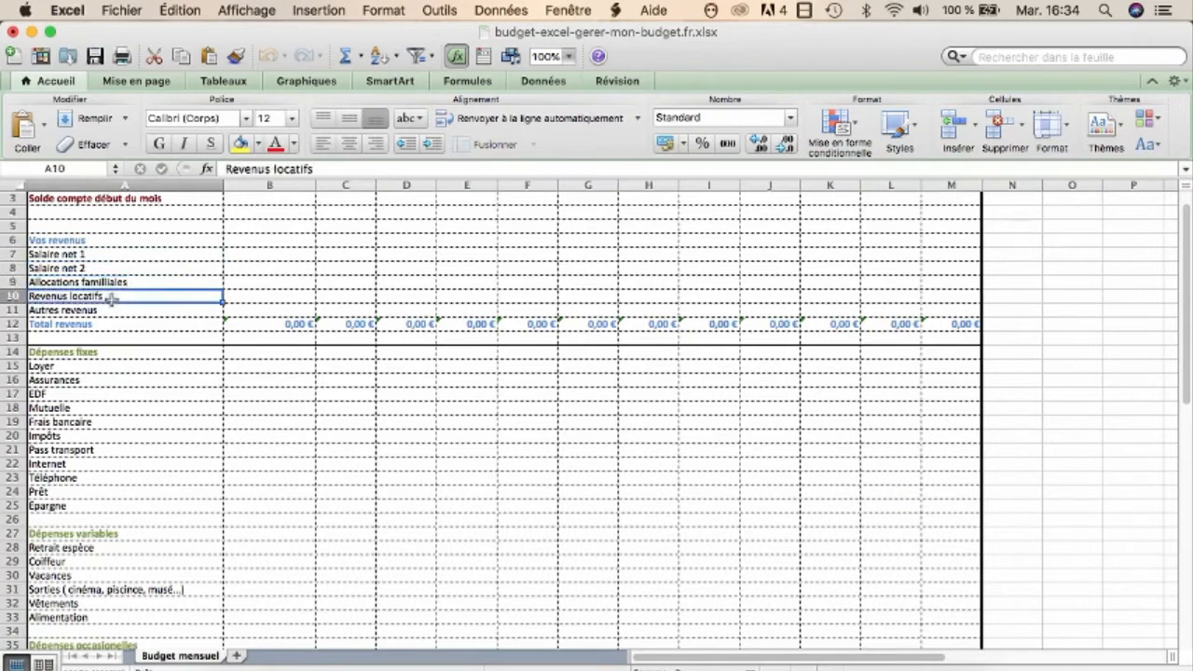
left_click(104, 312)
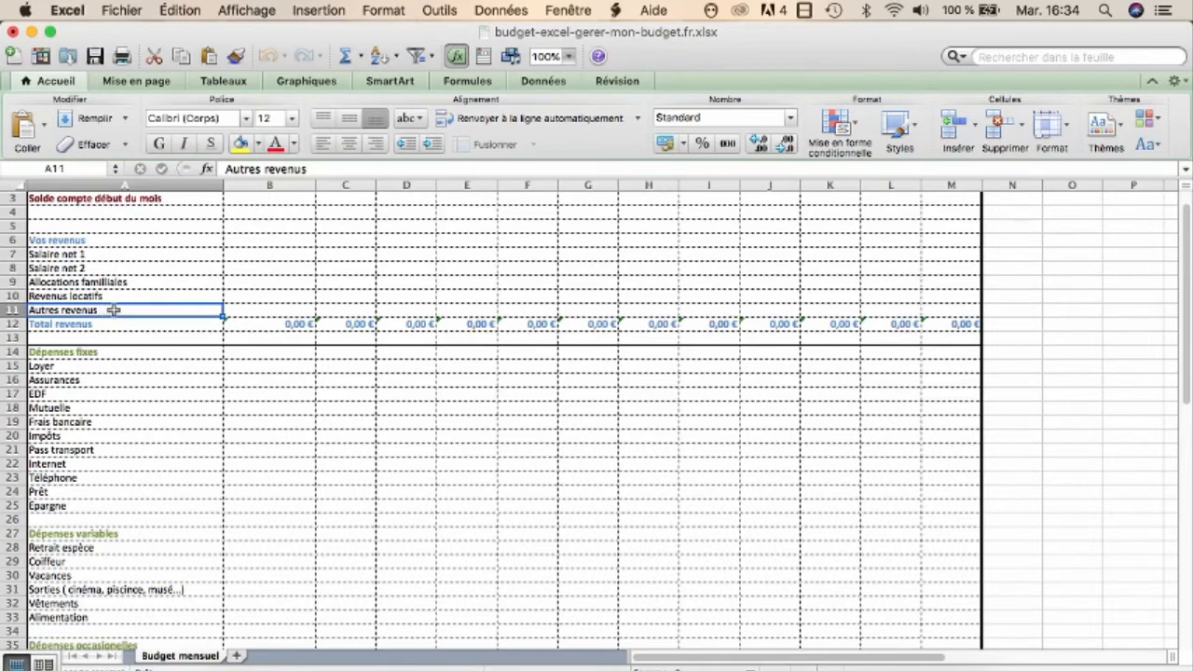
scroll(239, 264, "up", 1)
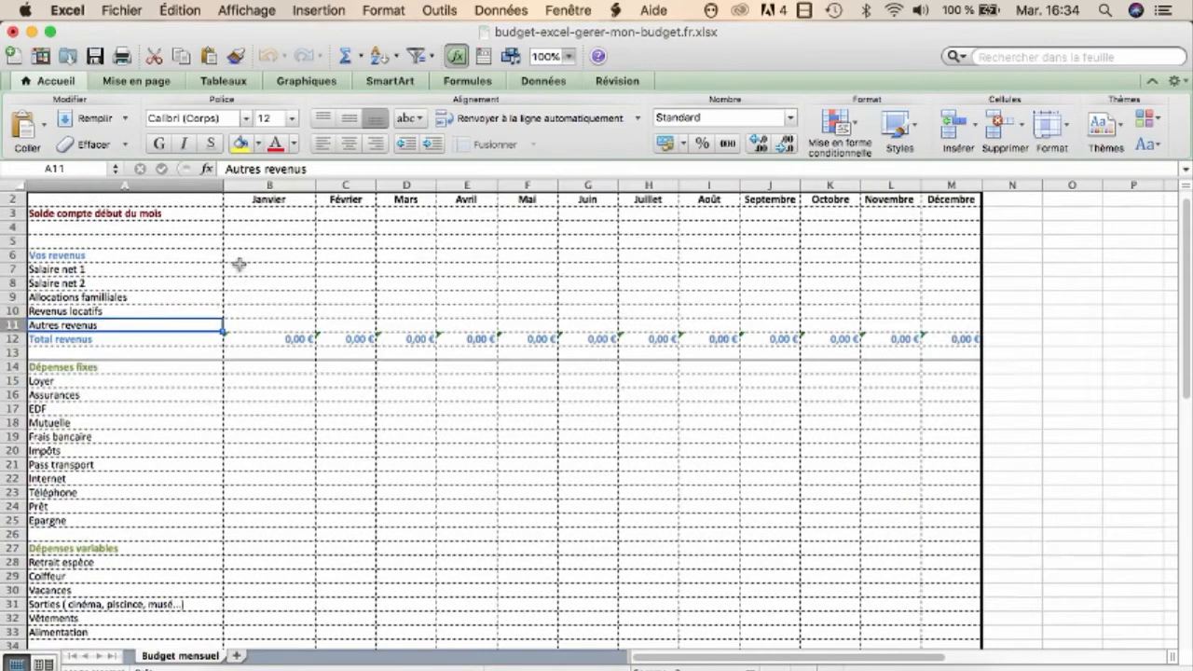
scroll(247, 279, "up", 1)
left_click(261, 300)
left_click(264, 333)
left_click(277, 363)
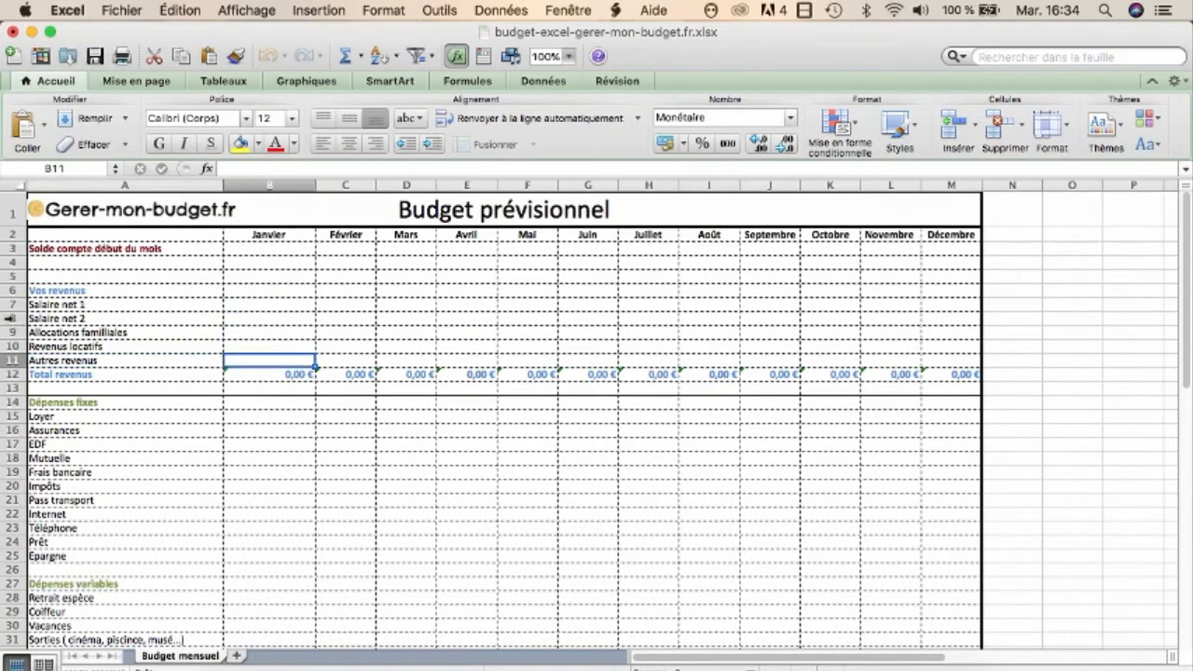
left_click(11, 318)
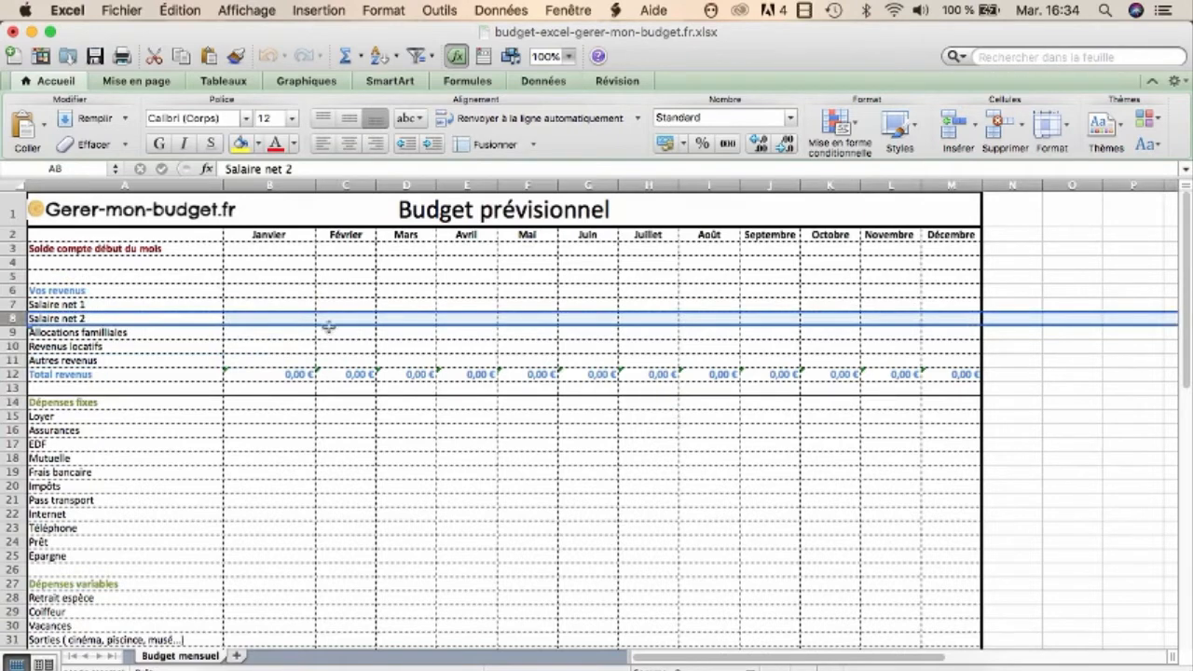
Enter January's income: 1500 for Salaire net 1 and 2000 for Salaire net 2
left_click(282, 304)
type("1")
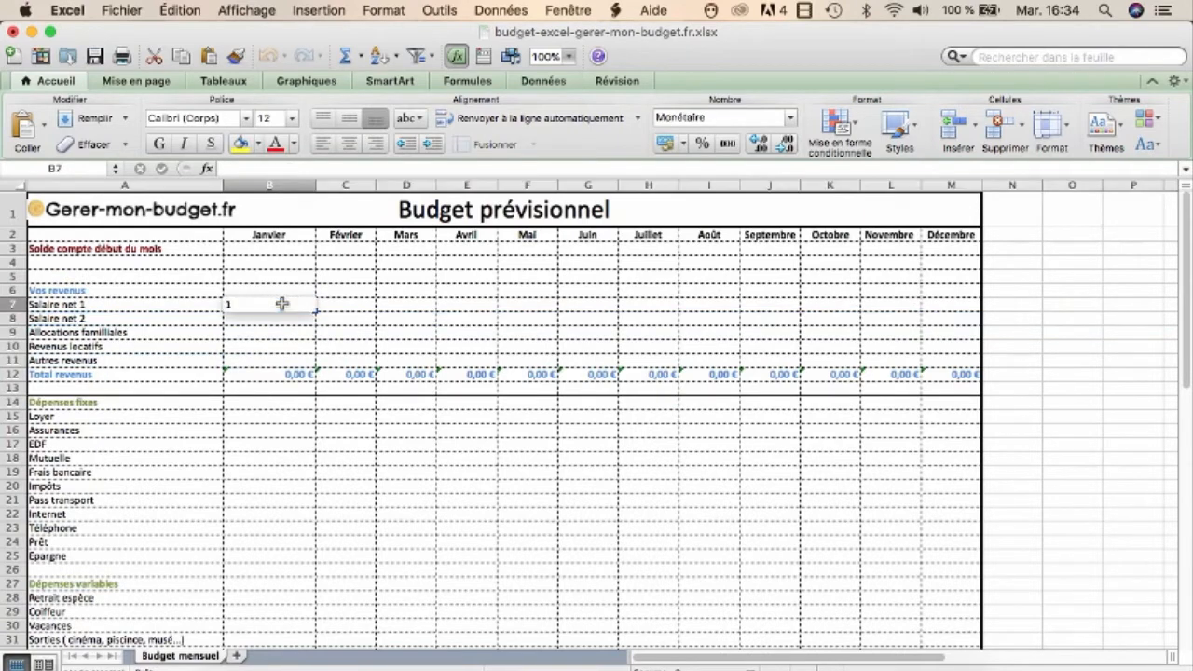
type("500")
key("Return")
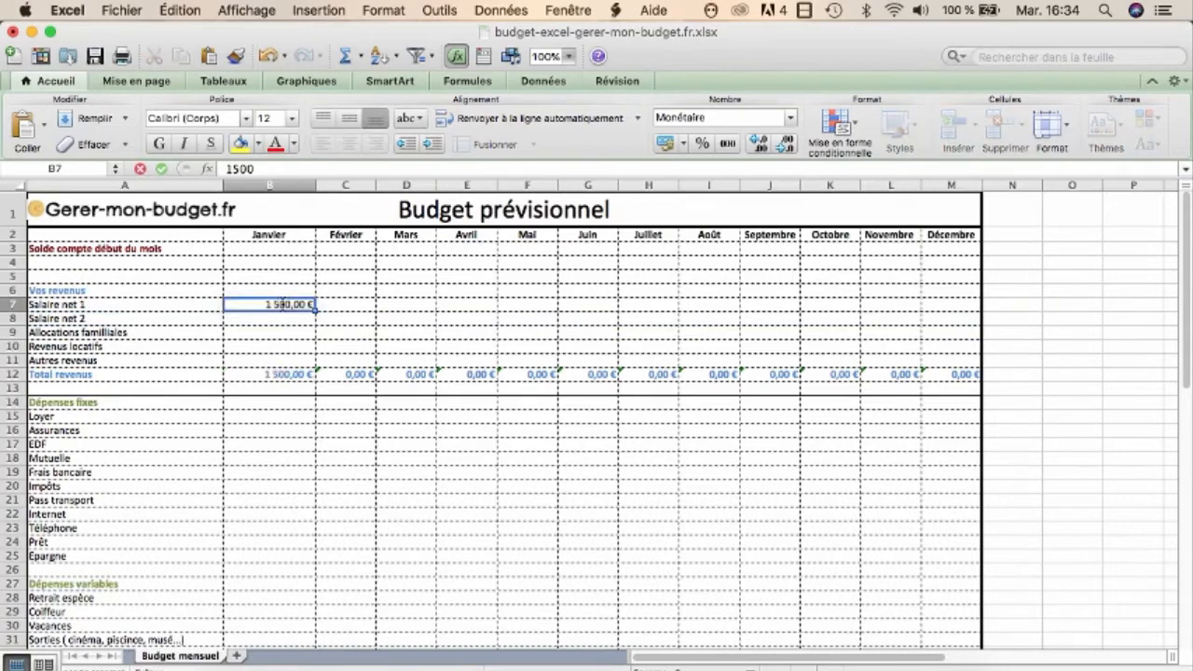
type("2 ")
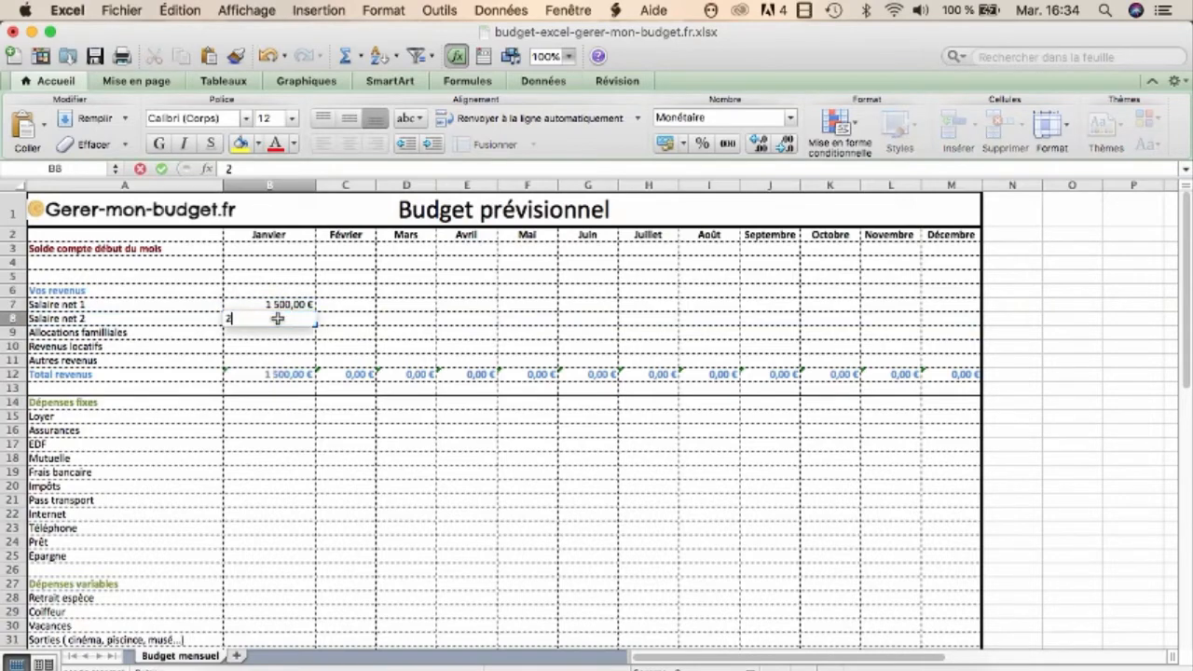
type("000")
key("Return")
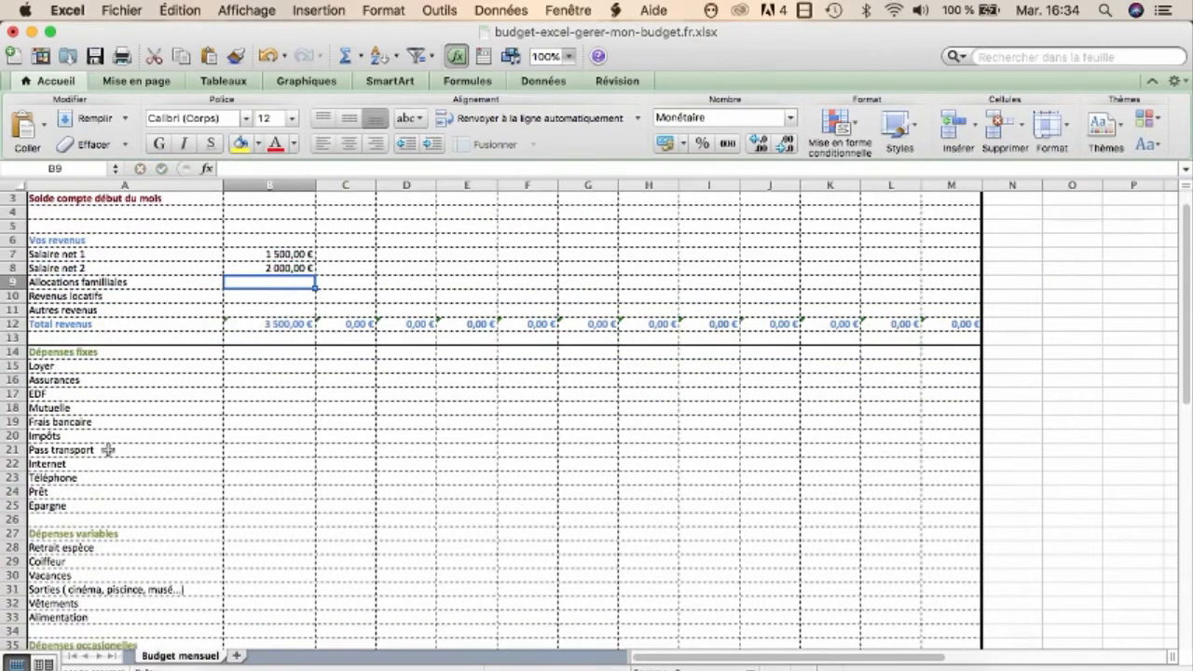
Look over the expense categories, enter 500 for January's Loyer, and check the Solde disponible row
scroll(109, 440, "down", 2)
scroll(122, 350, "down", 2)
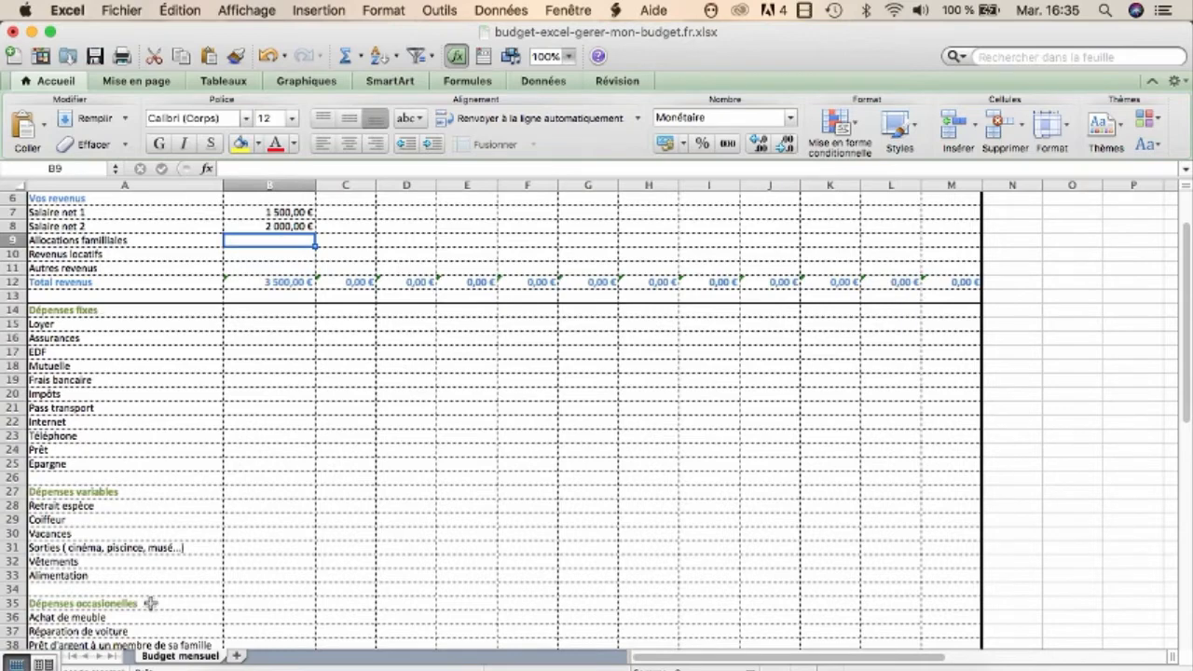
scroll(135, 501, "down", 2)
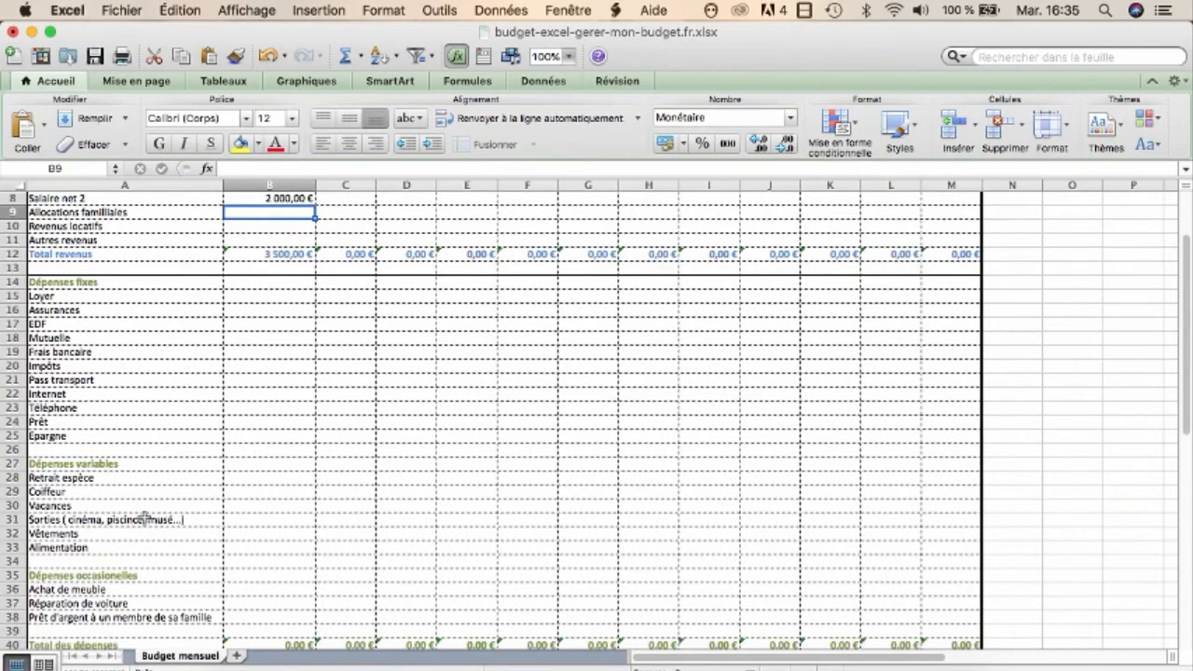
scroll(144, 516, "down", 1)
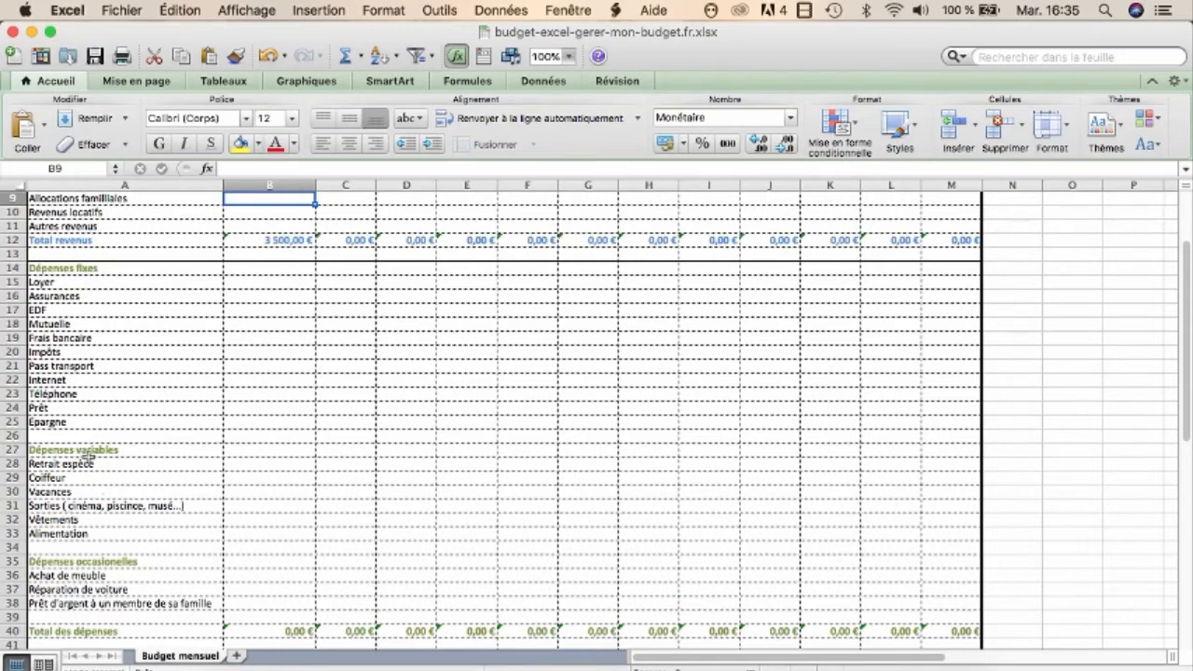
scroll(102, 480, "up", 3)
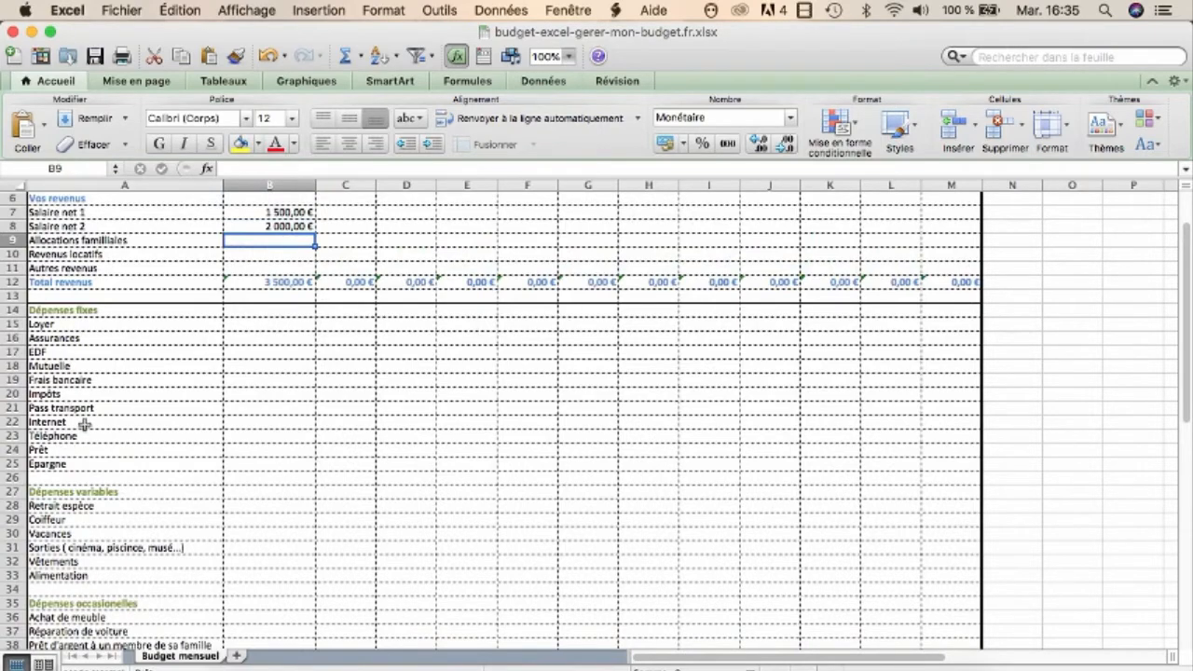
left_click(82, 380)
left_click(277, 325)
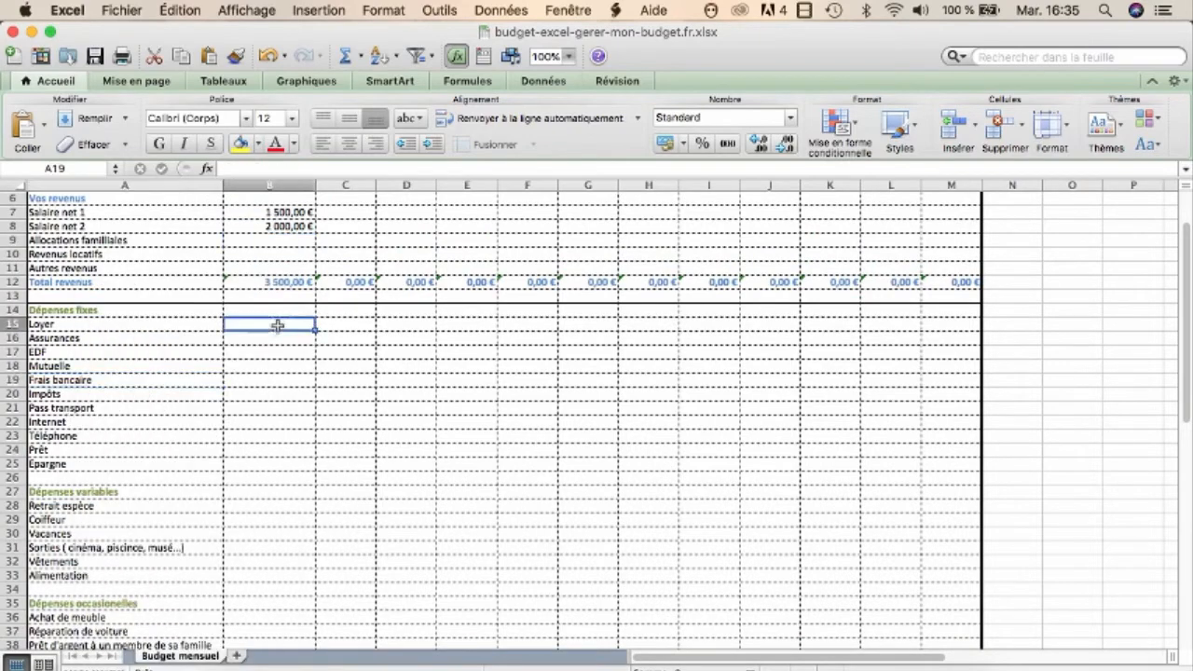
type("500")
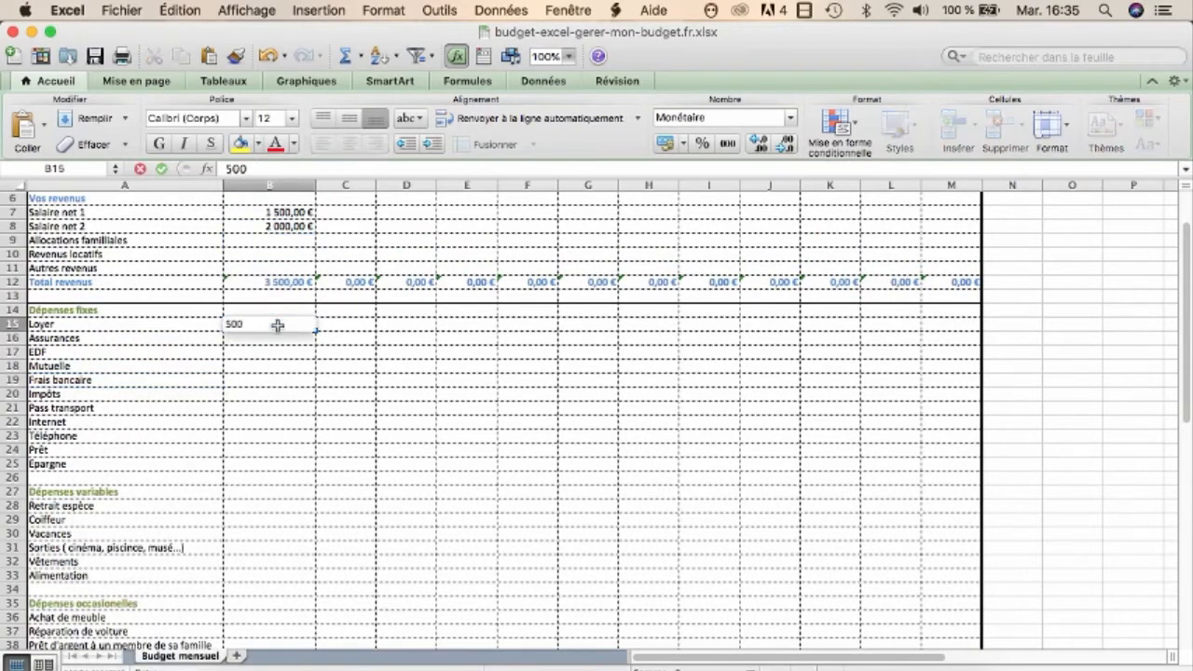
key("Return")
scroll(298, 345, "down", 3)
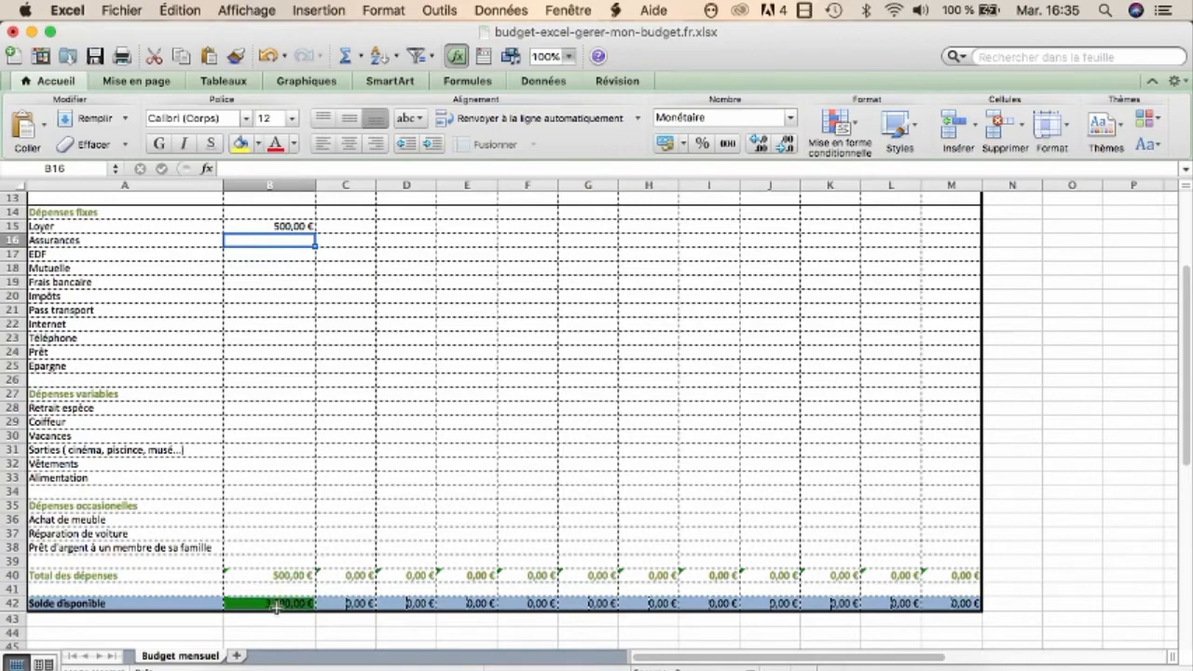
Change January's Loyer to 3500 and check the Solde disponible row
scroll(298, 298, "up", 3)
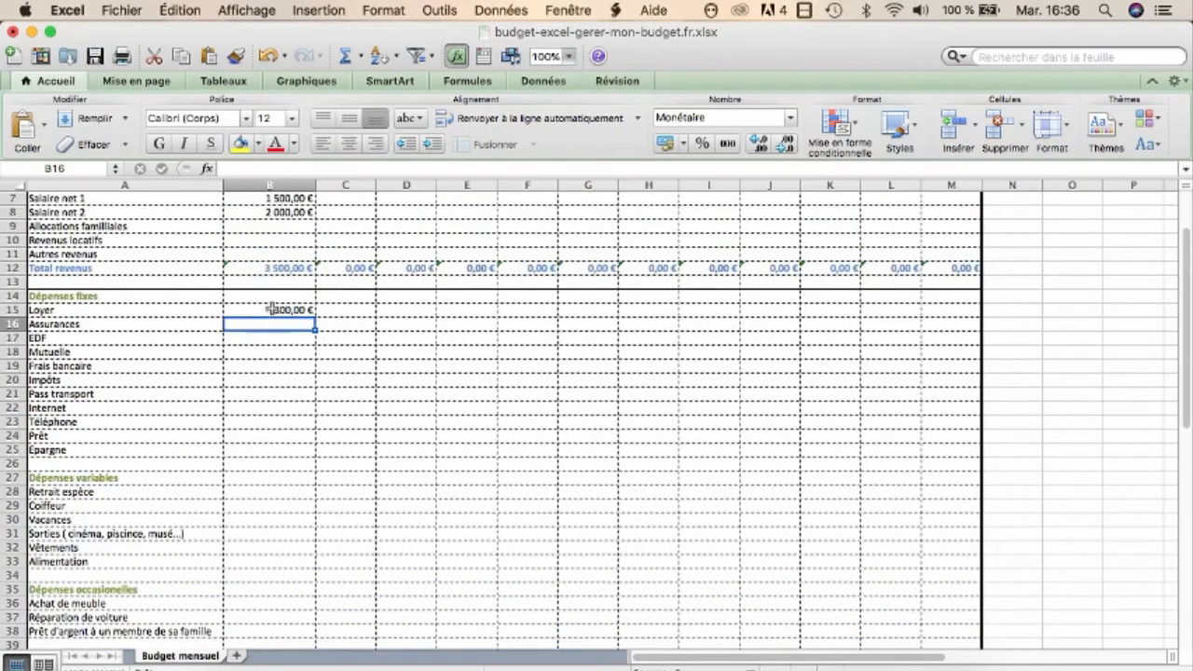
double_click(273, 310)
type("3500")
key("Return")
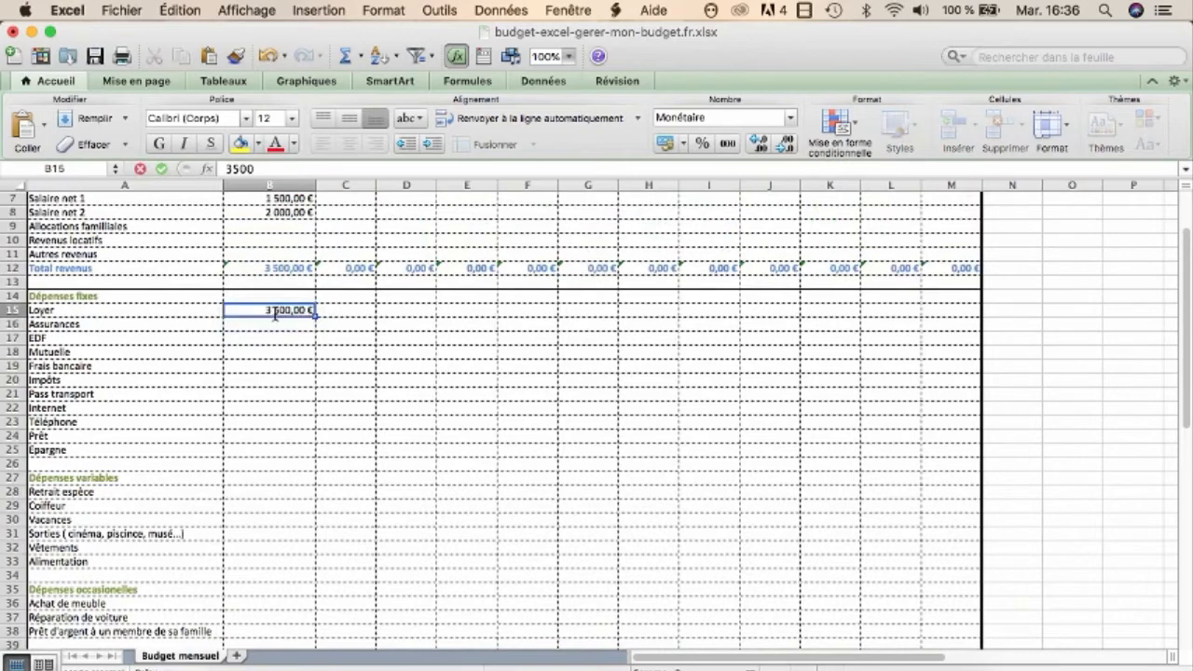
scroll(291, 616, "down", 2)
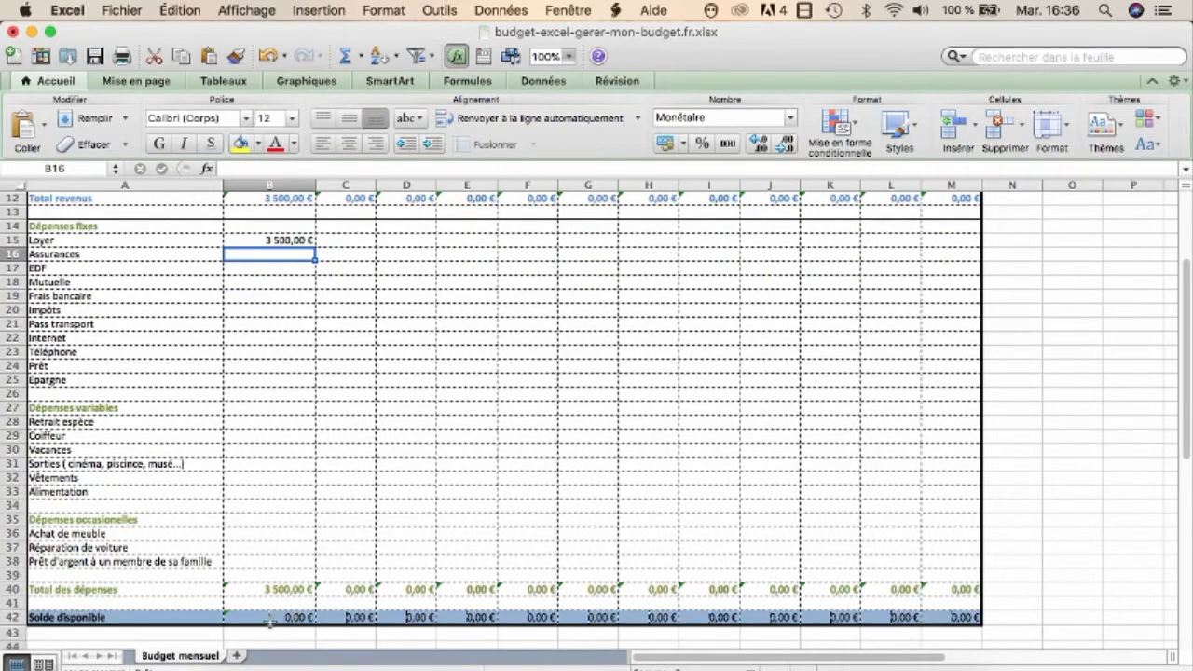
Set January's Loyer to 4000 and check the Solde disponible row
scroll(270, 615, "up", 2)
left_click(280, 267)
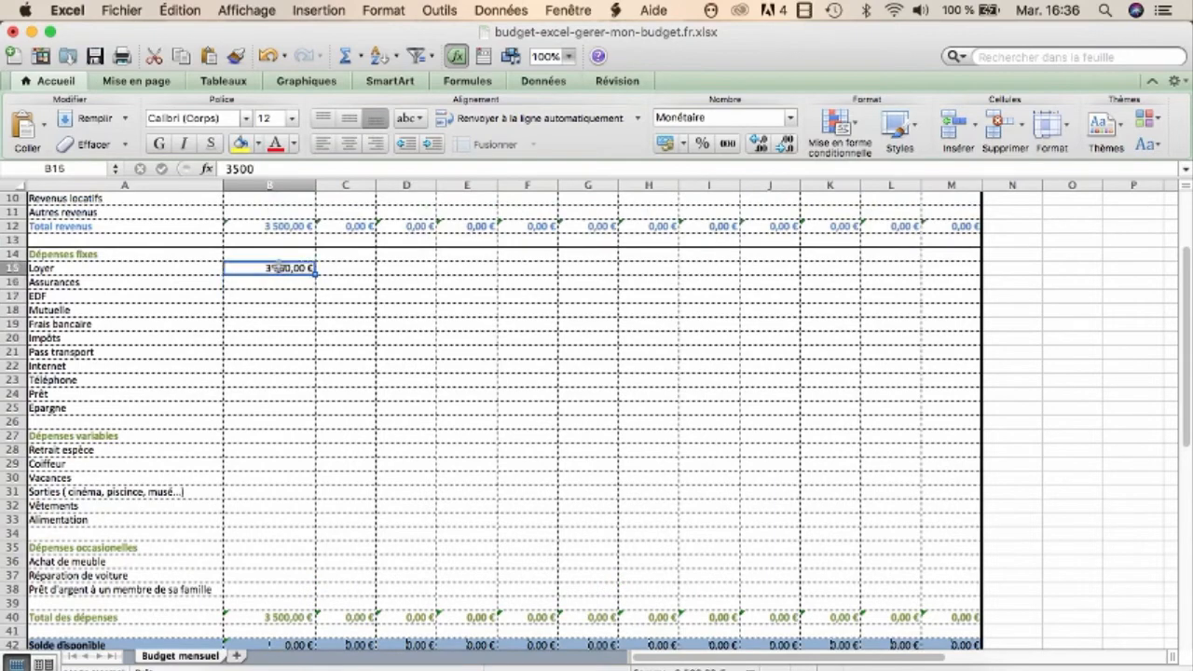
type("4 00")
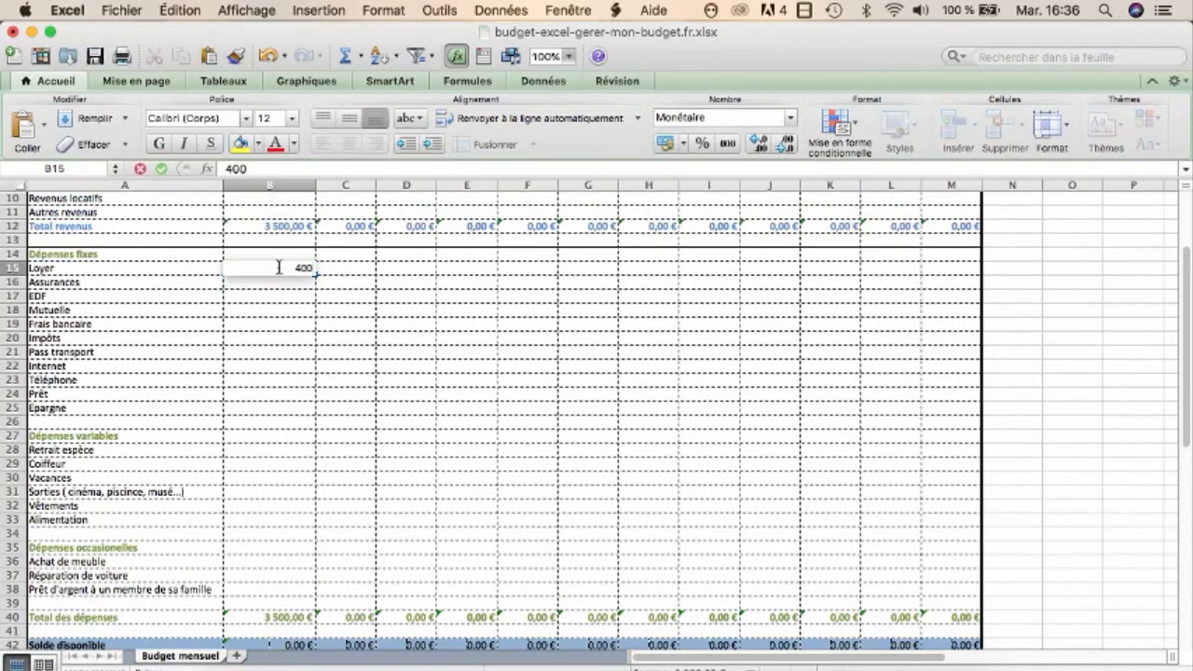
type("0")
key("Return")
scroll(302, 617, "down", 4)
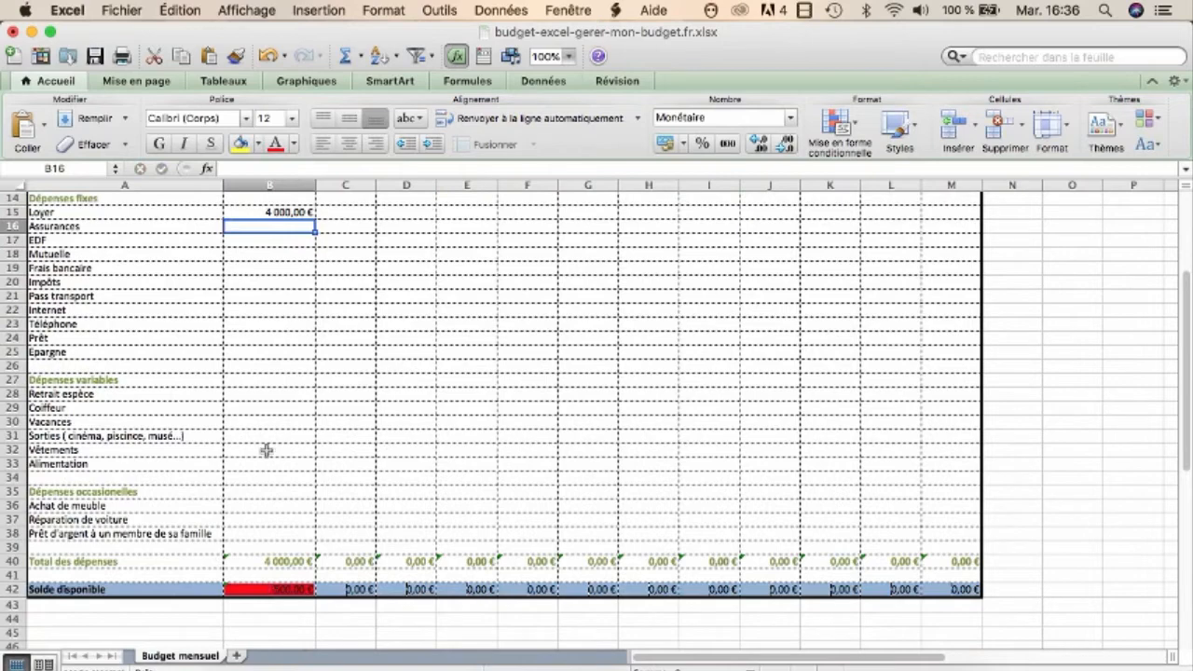
Examine the fixed, variable and occasional expense categories alongside January's total expenses and available balance
scroll(268, 447, "up", 4)
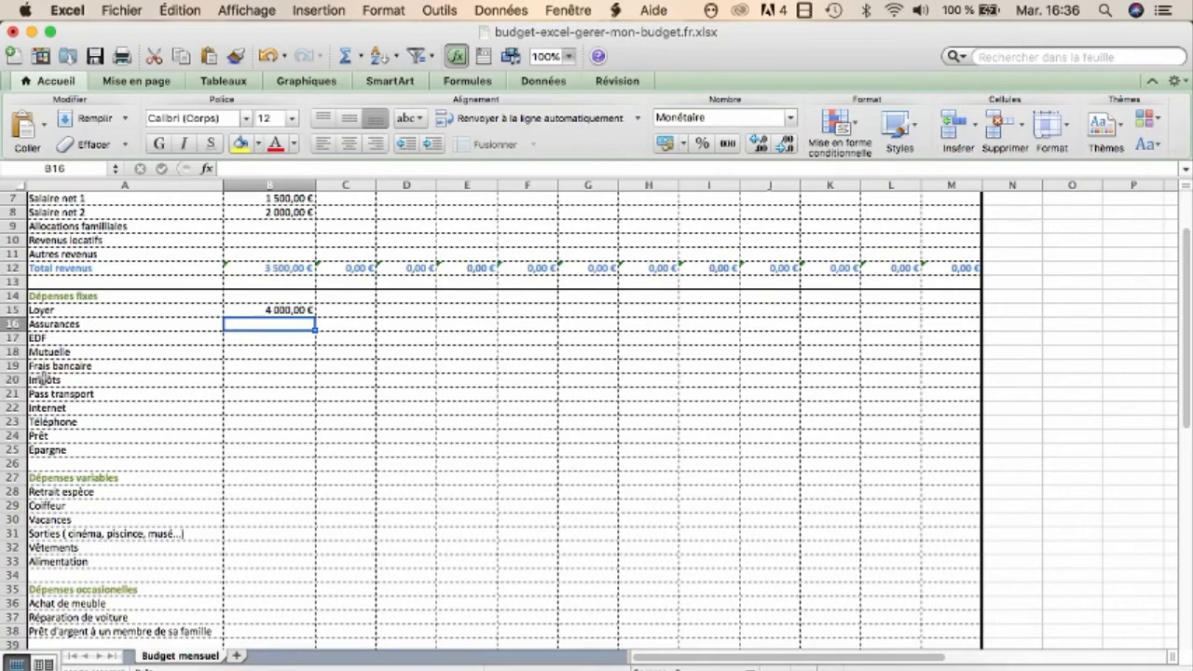
scroll(44, 378, "down", 4)
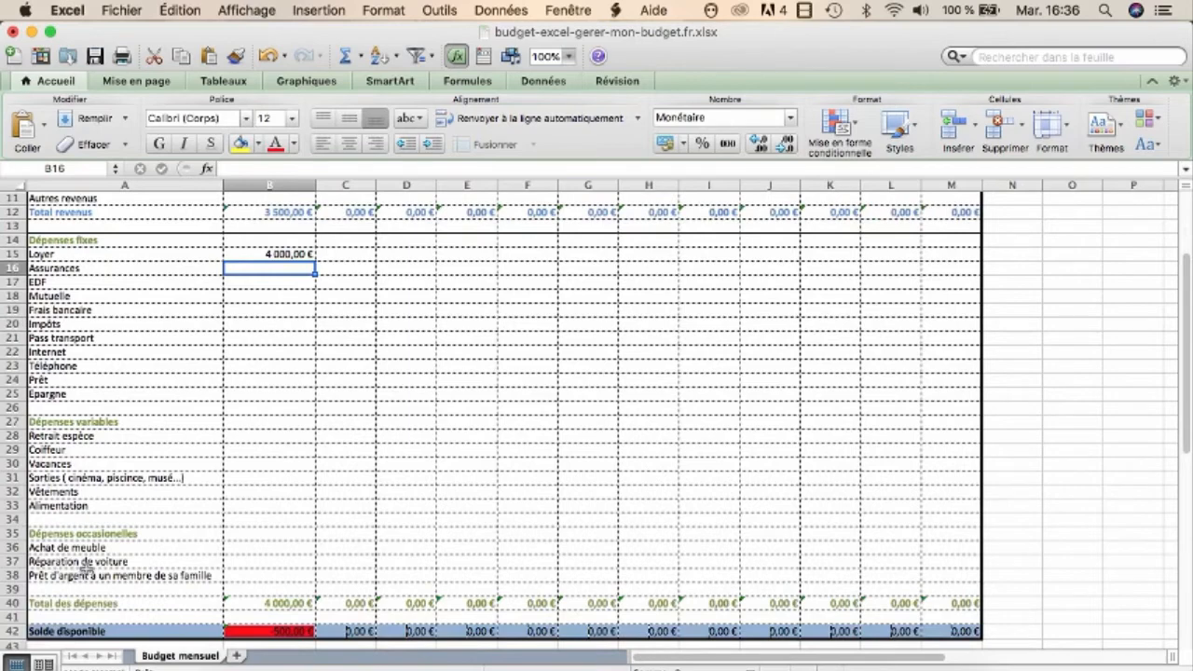
scroll(248, 466, "up", 1)
scroll(248, 466, "down", 1)
left_click(257, 463)
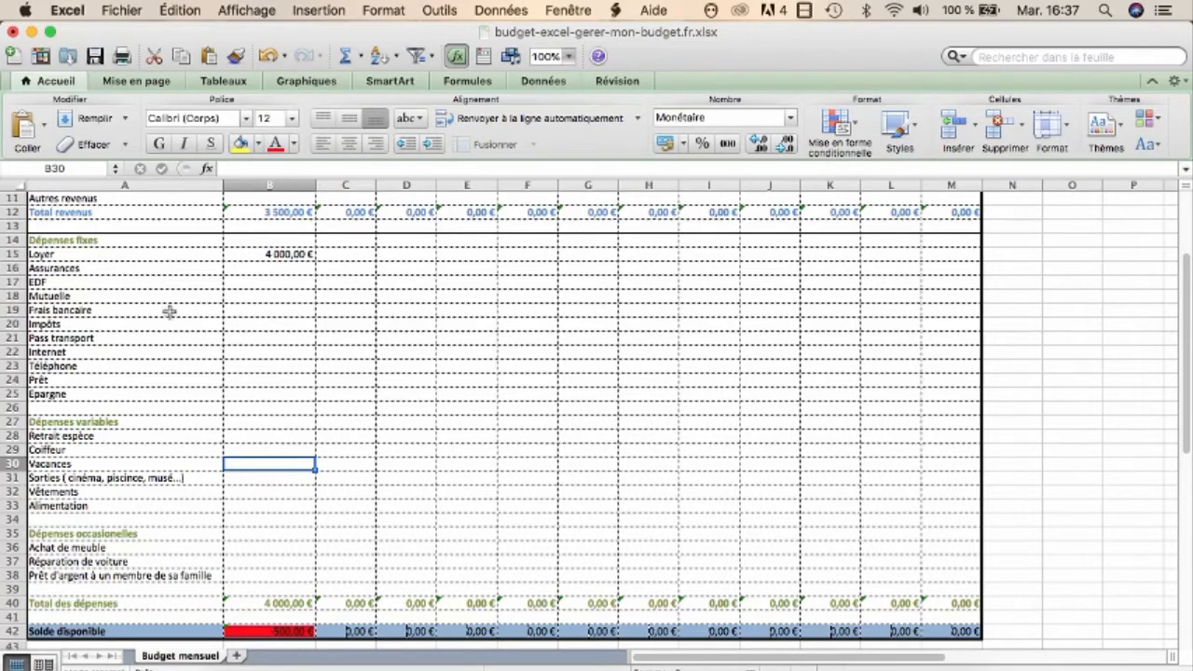
scroll(163, 316, "up", 3)
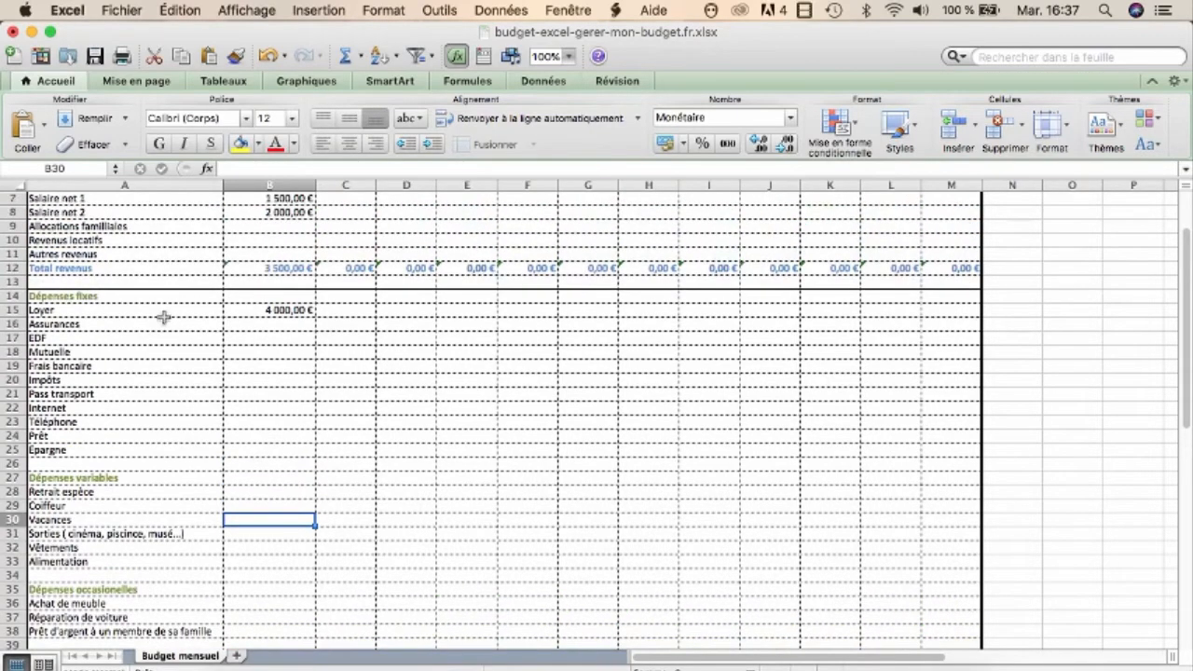
left_click(94, 367)
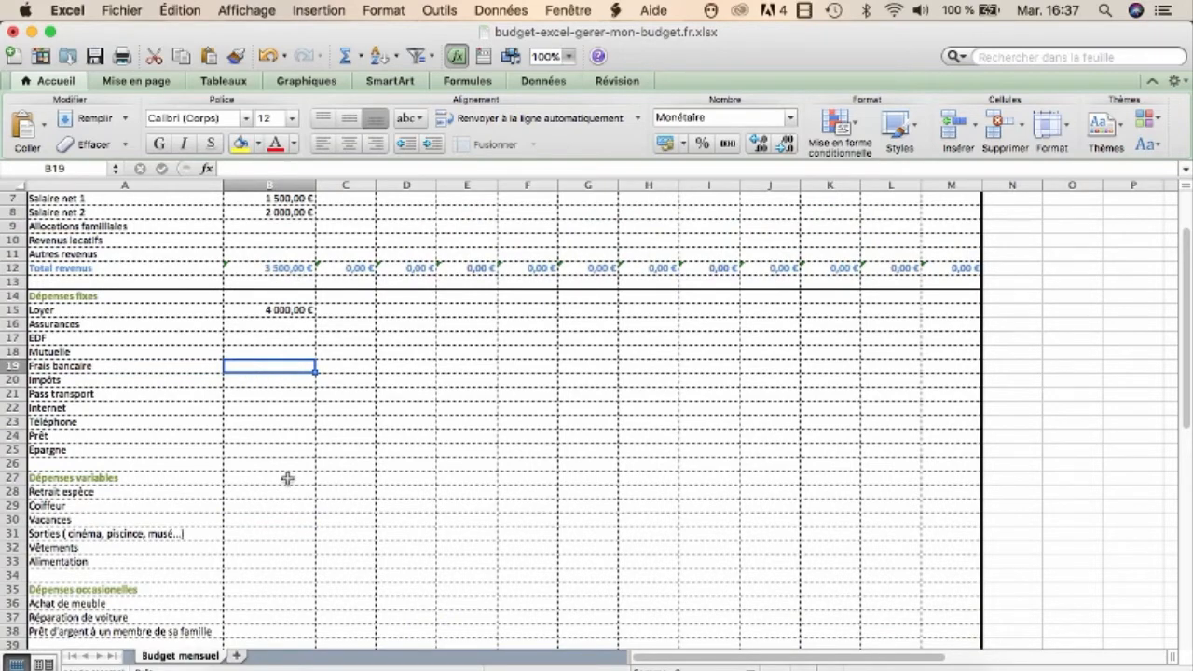
scroll(278, 467, "down", 5)
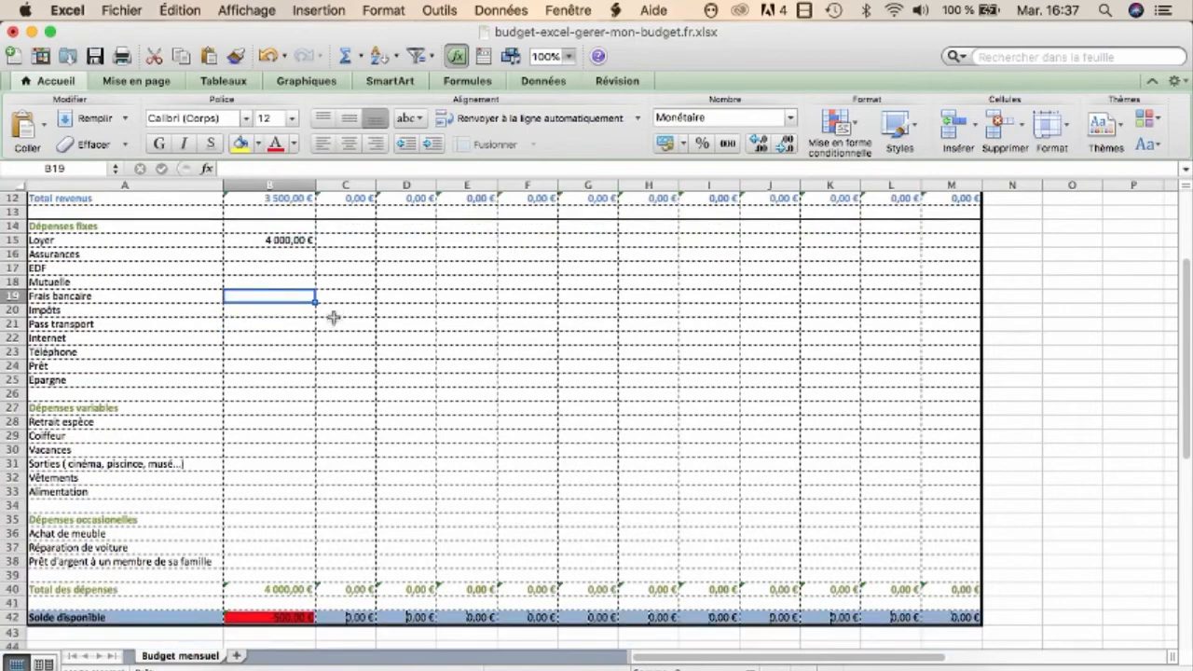
Enter -500 as February's Solde compte début du mois, carrying over January's available balance
scroll(438, 298, "up", 11)
left_click(261, 276)
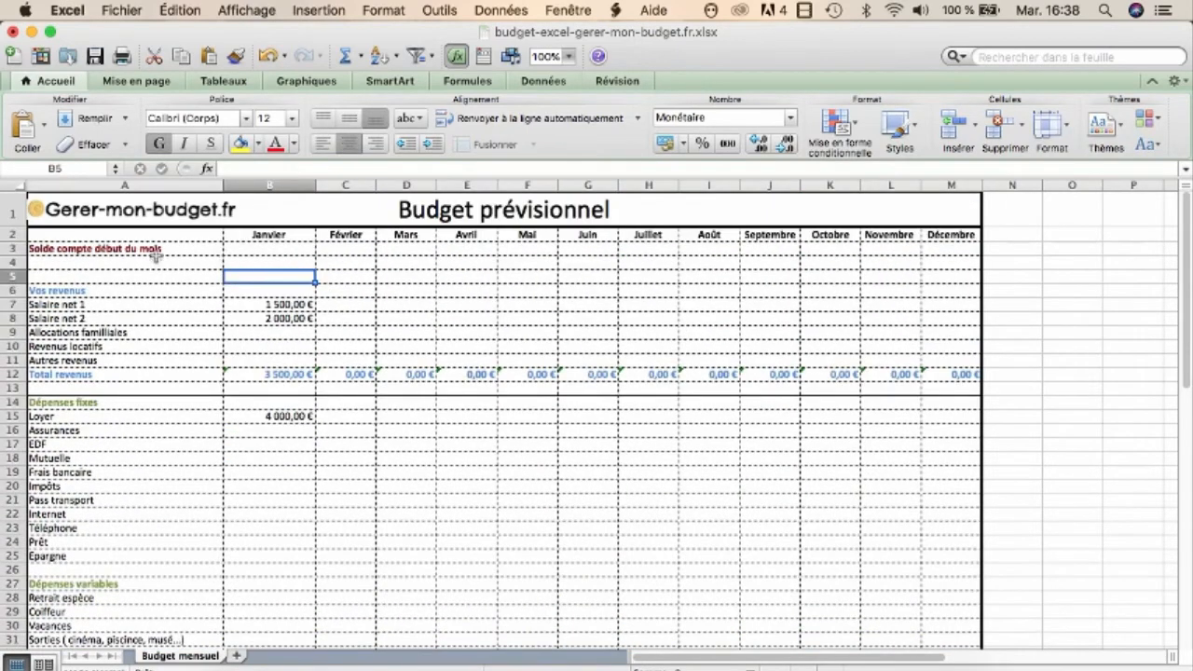
left_click(273, 259)
left_click(278, 248)
scroll(289, 266, "down", 5)
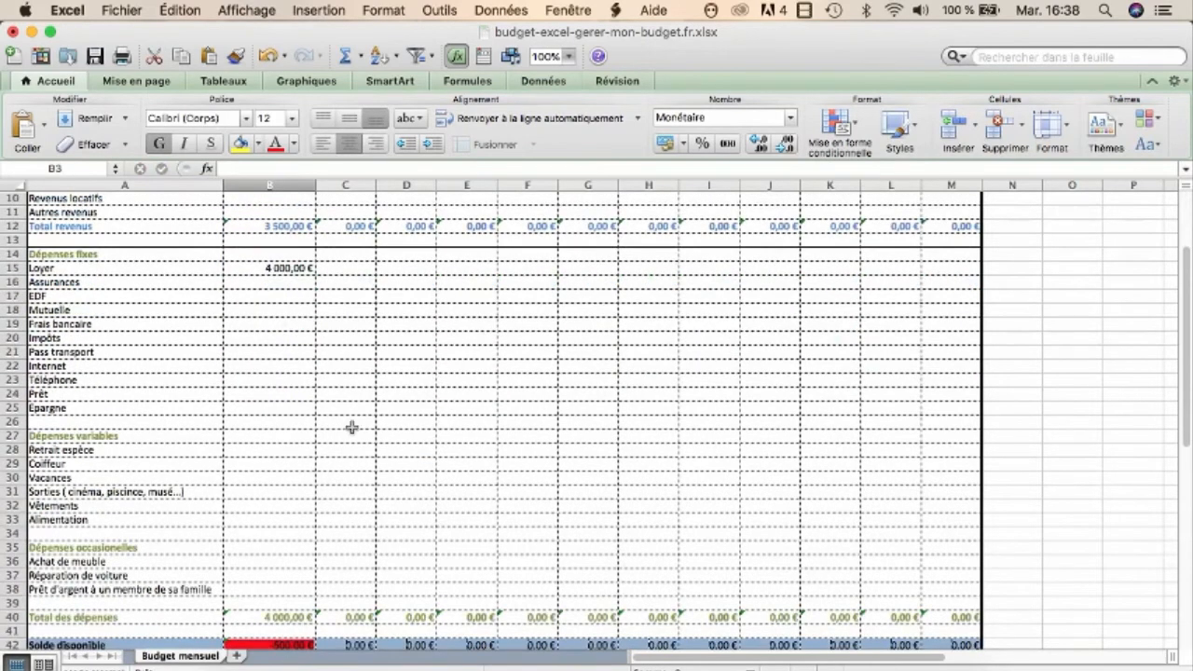
scroll(375, 354, "up", 5)
double_click(344, 249)
type("-500")
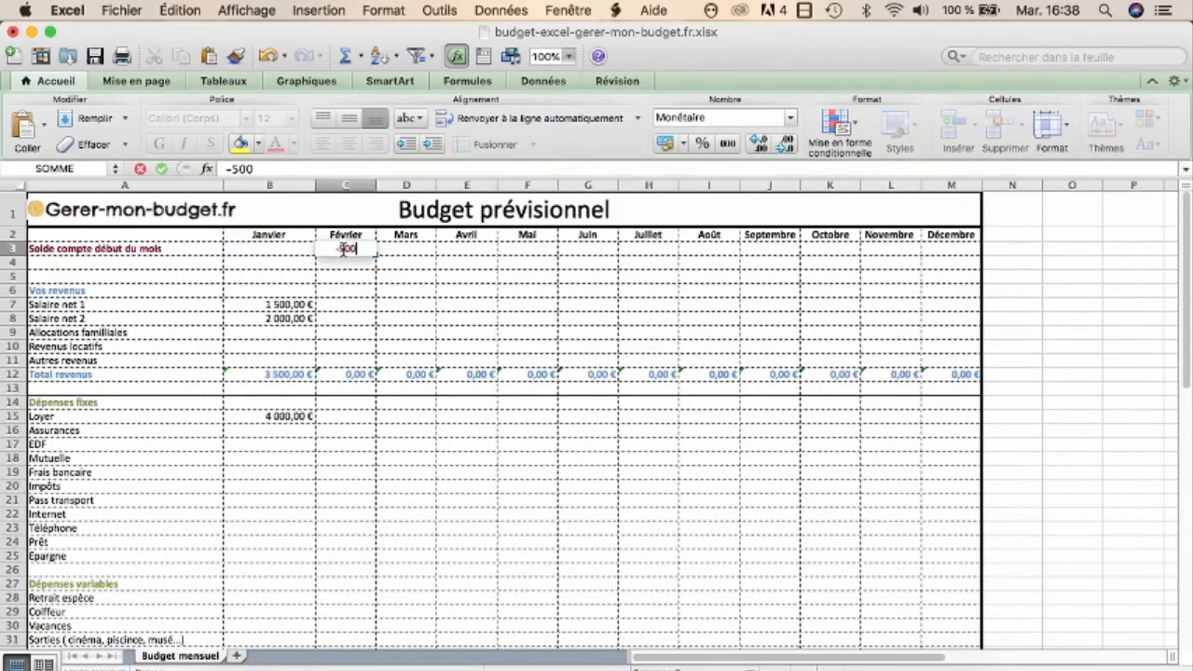
key("Return")
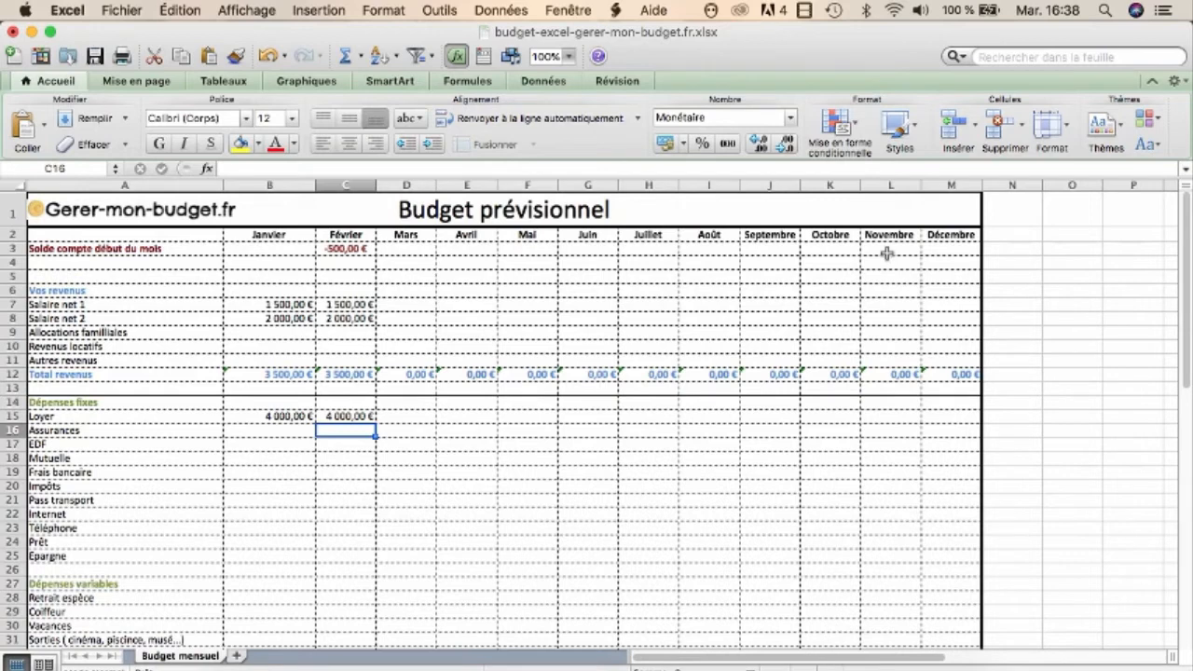
Enter 0 as the Solde compte début du mois for both Mars and Avril
left_click(240, 249)
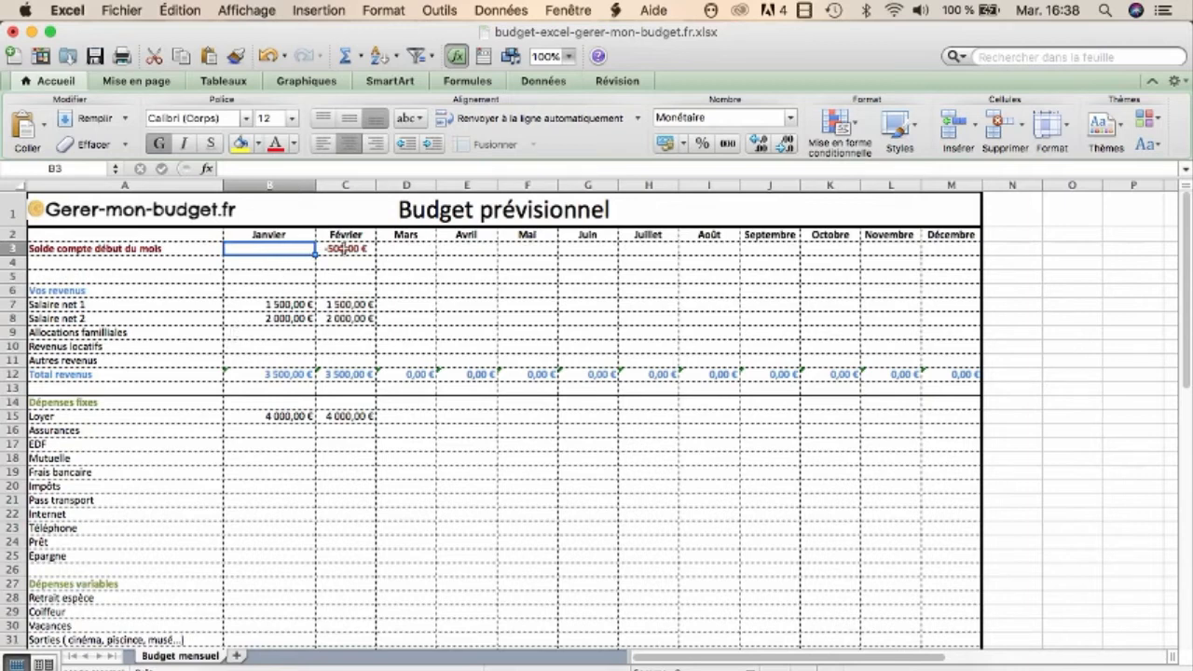
left_click(406, 249)
type("0,00 €")
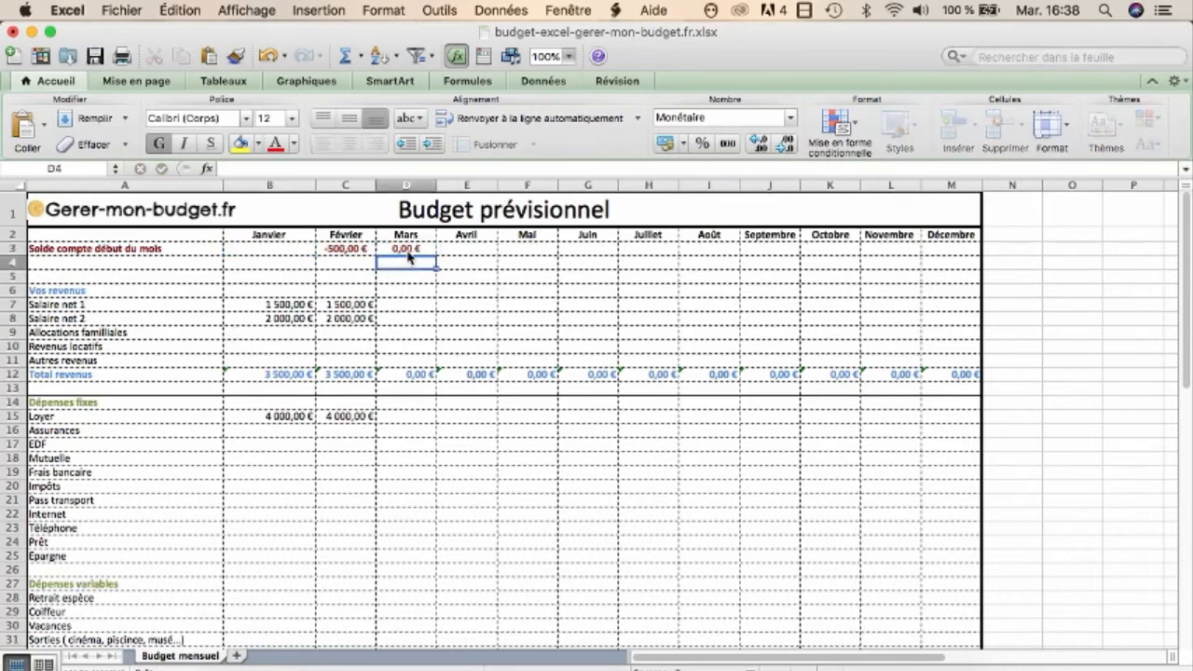
left_click(483, 249)
type("0")
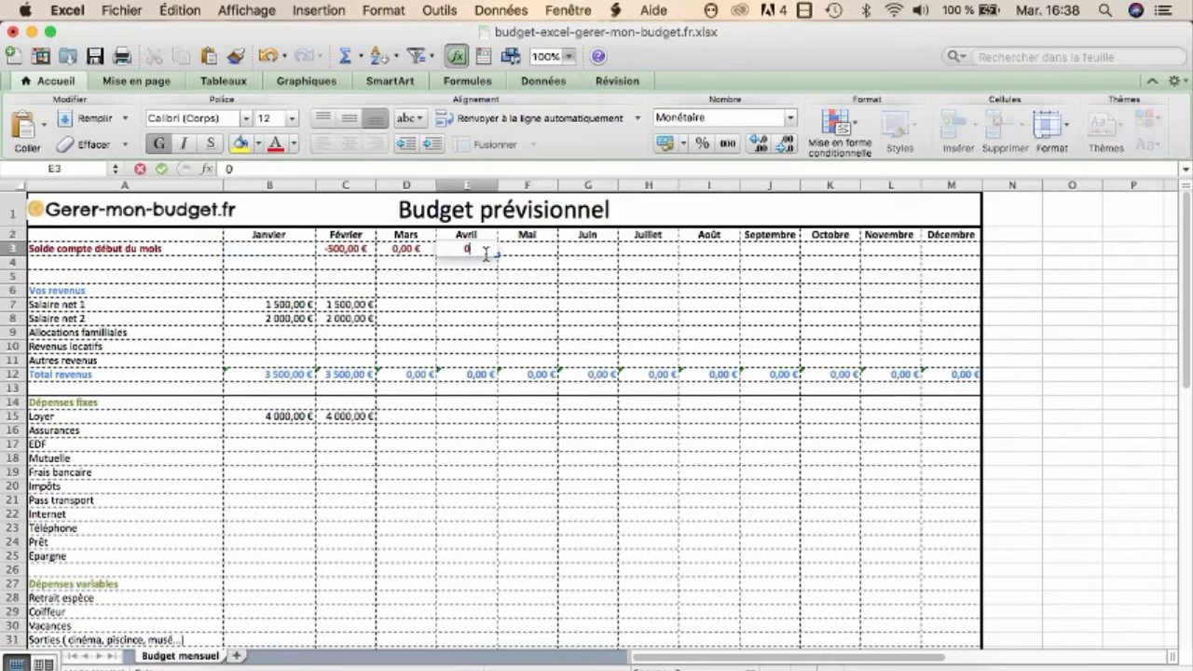
key("Return")
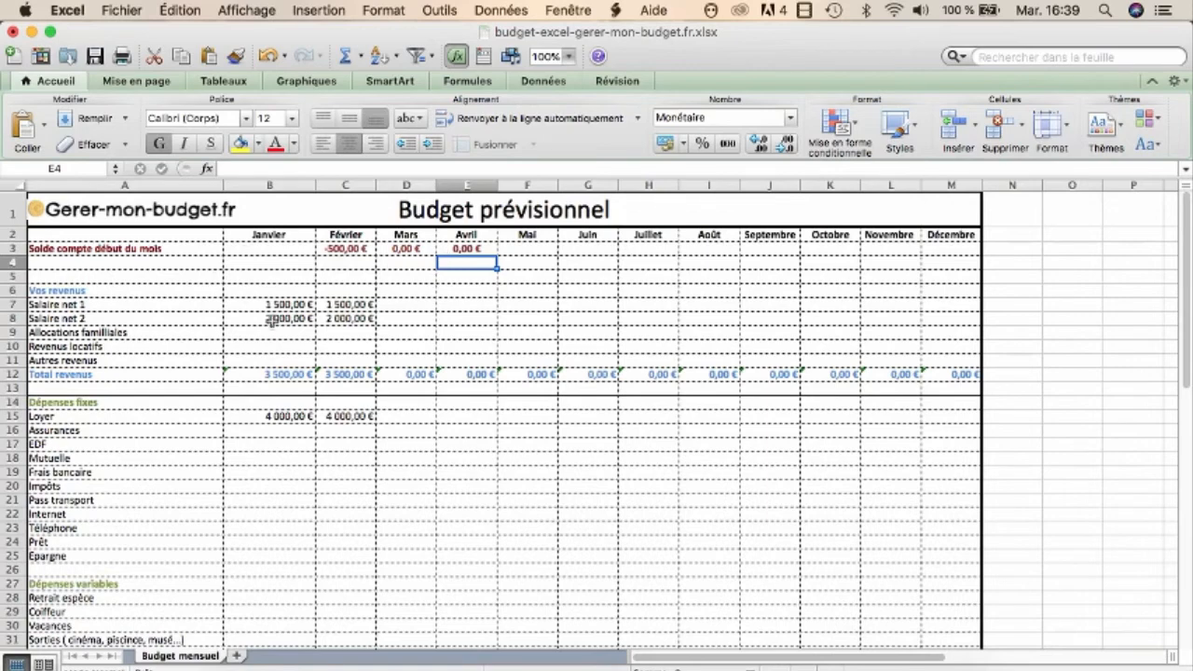
scroll(153, 380, "down", 2)
scroll(154, 380, "down", 5)
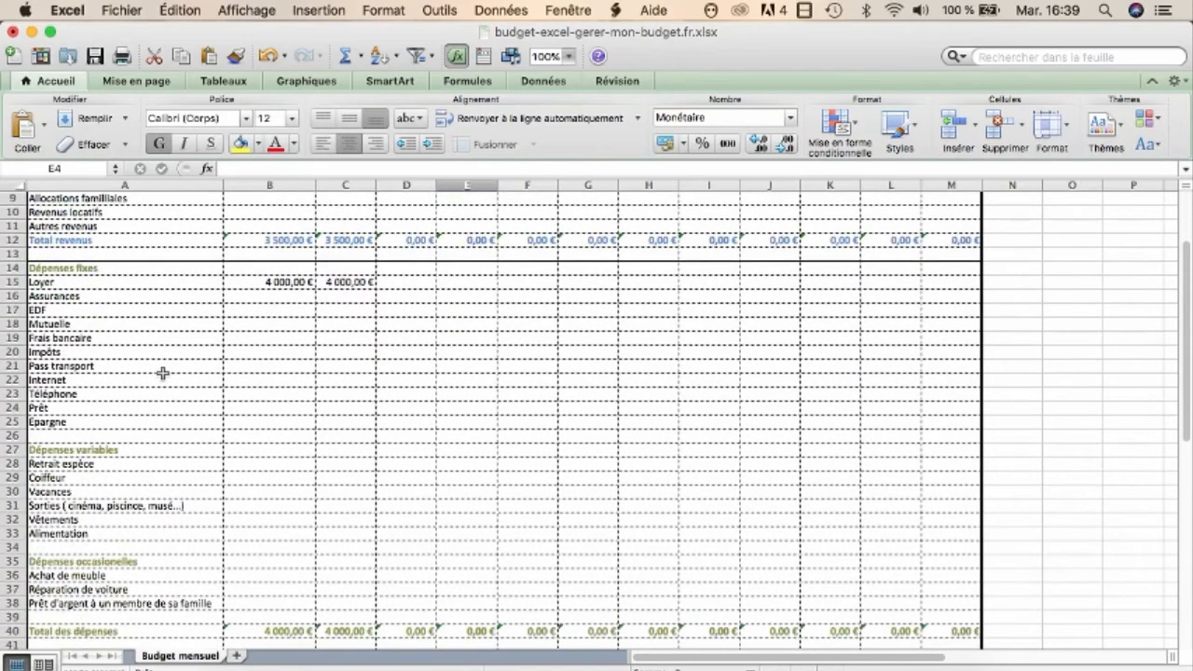
scroll(166, 376, "down", 1)
scroll(169, 380, "up", 5)
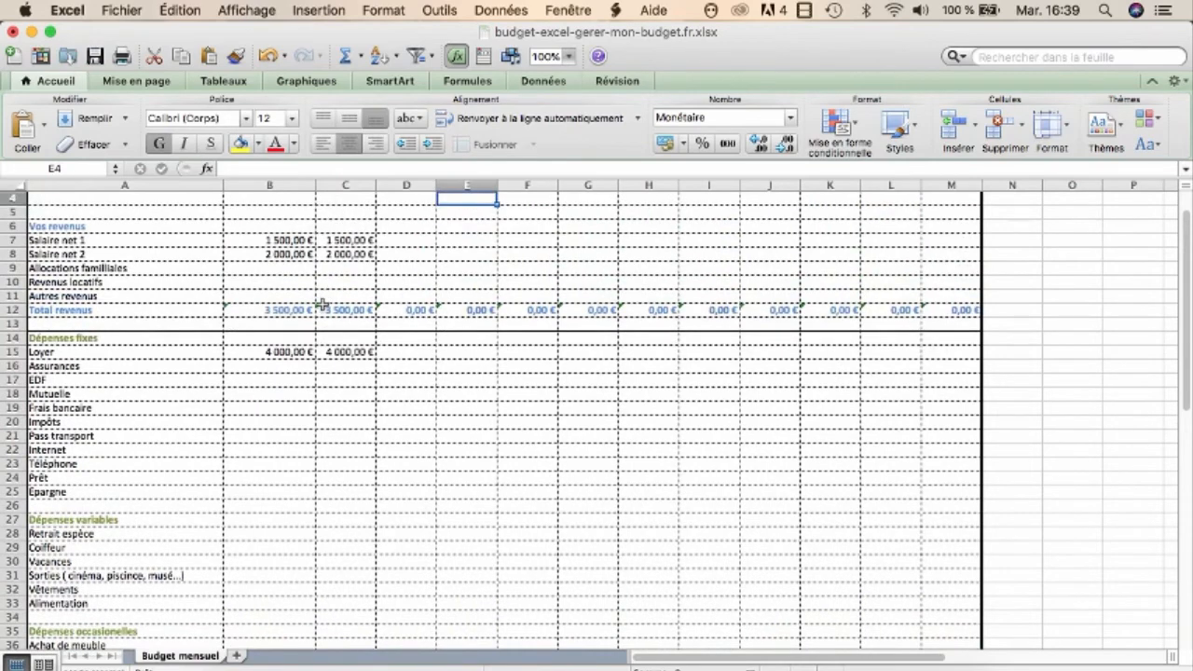
scroll(319, 303, "up", 2)
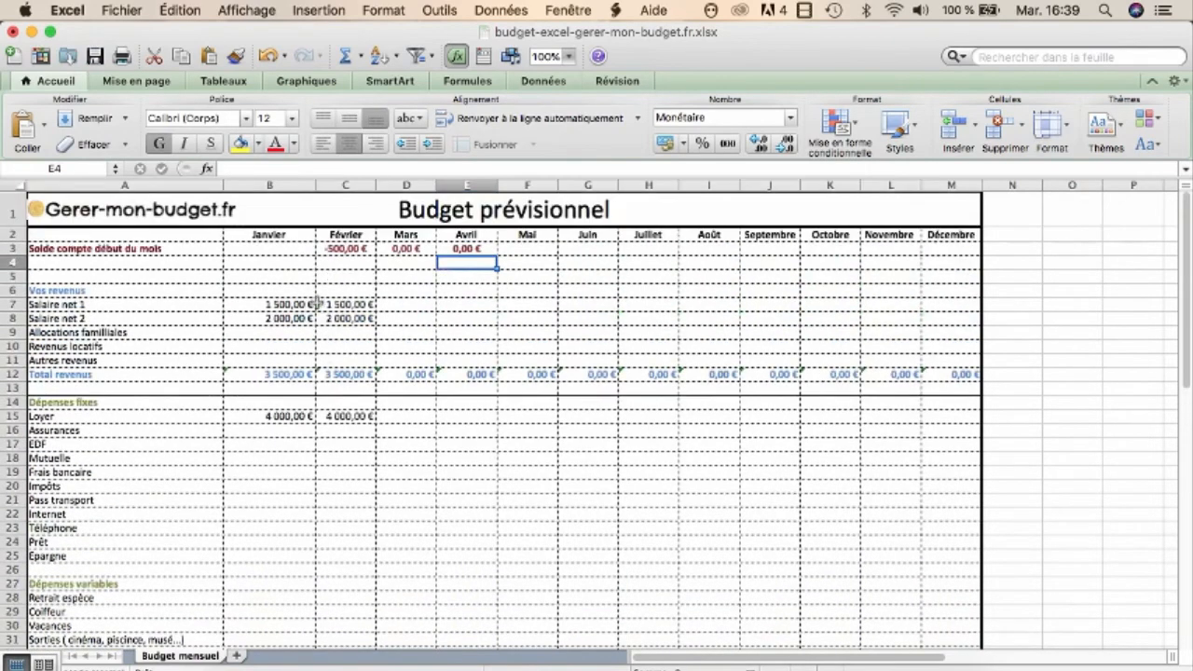